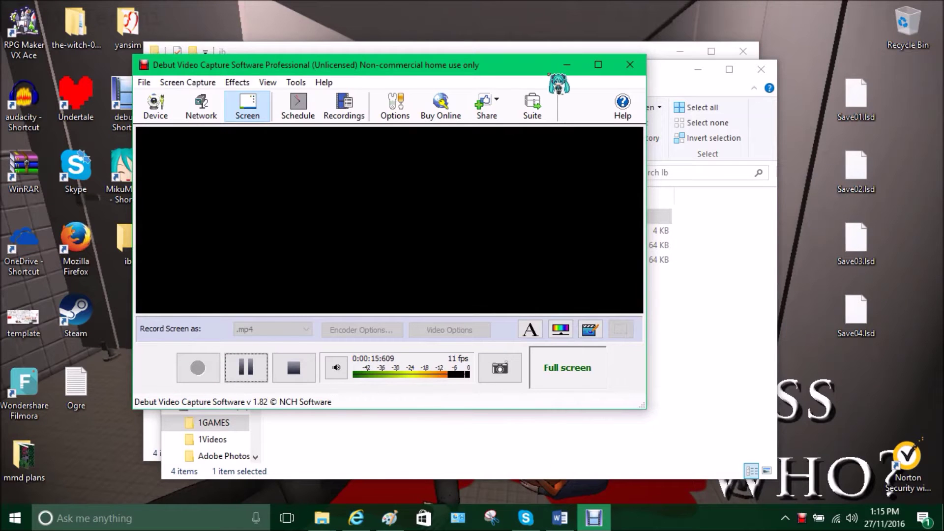
# Minimize the screen recorder and launch StartWindowed from the Ib folder on the USB drive.
pyautogui.click(567, 64)
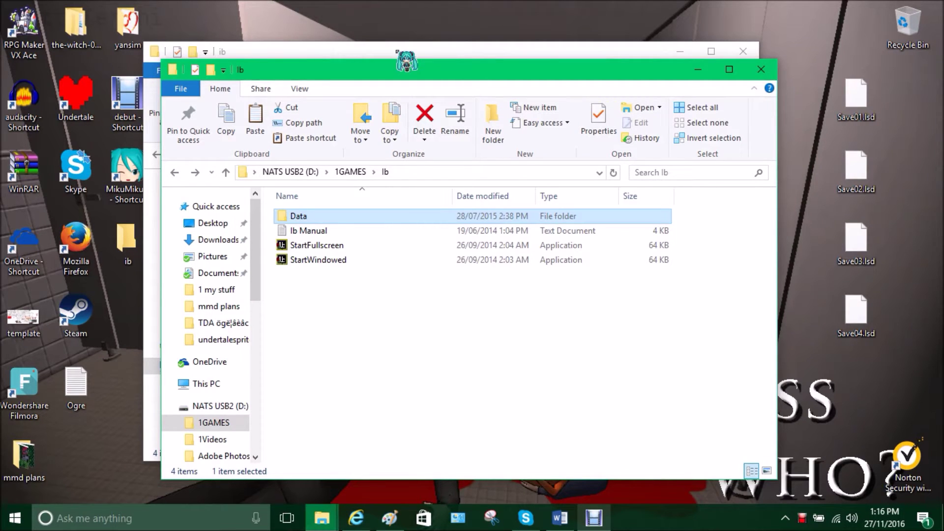
pyautogui.hotkey('alt', 'Tab')
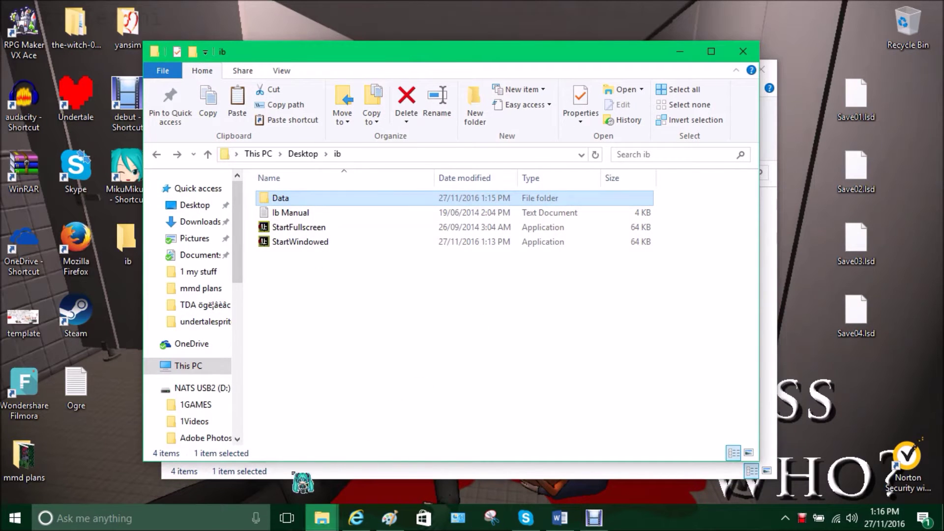
pyautogui.hotkey('alt', 'Tab')
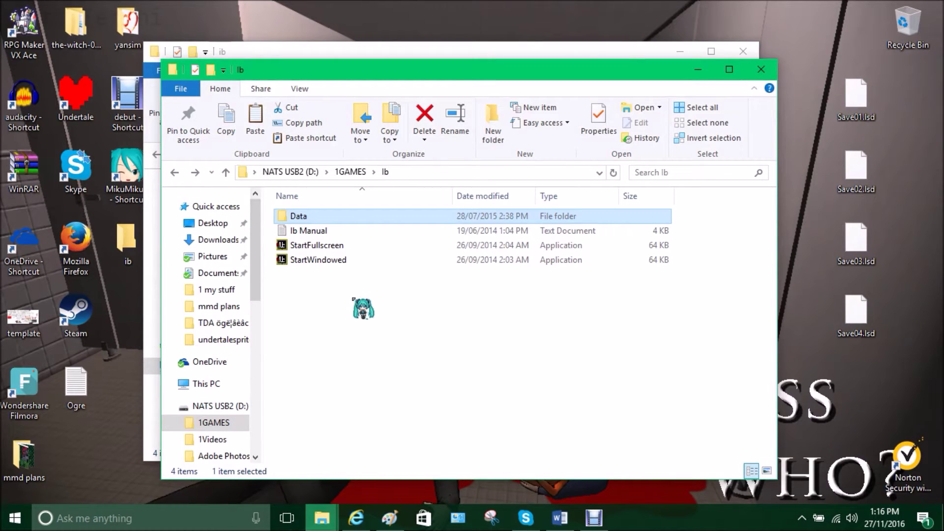
pyautogui.click(301, 264)
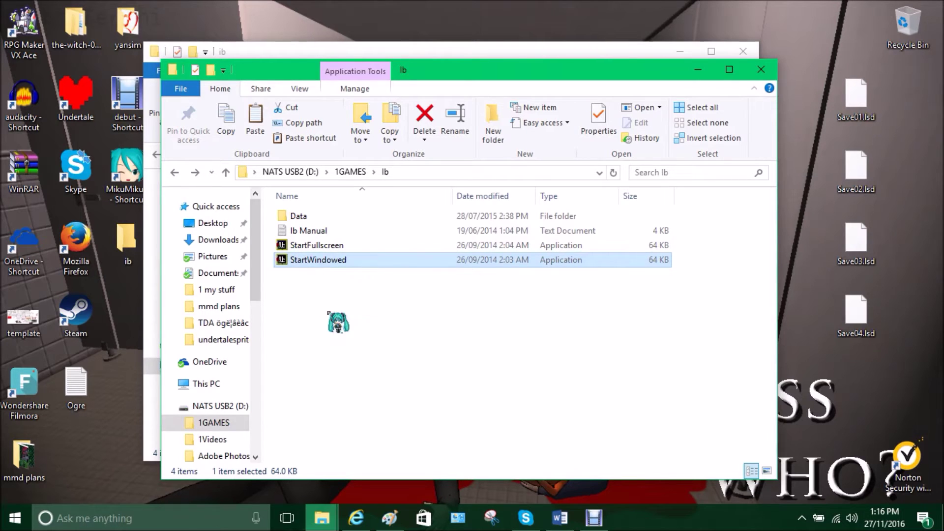
pyautogui.doubleClick(431, 257)
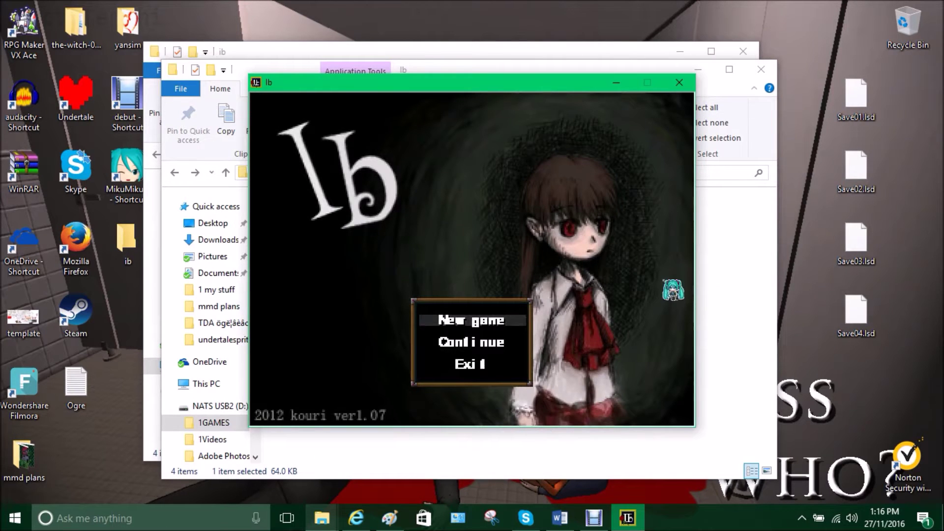
# Examine the title menu's entries and text, switching the game to full screen and back to windowed display.
pyautogui.press('Down')
pyautogui.press('Up')
pyautogui.press('Down')
pyautogui.press('Down')
pyautogui.press('Up')
pyautogui.press('Up')
pyautogui.press('Down')
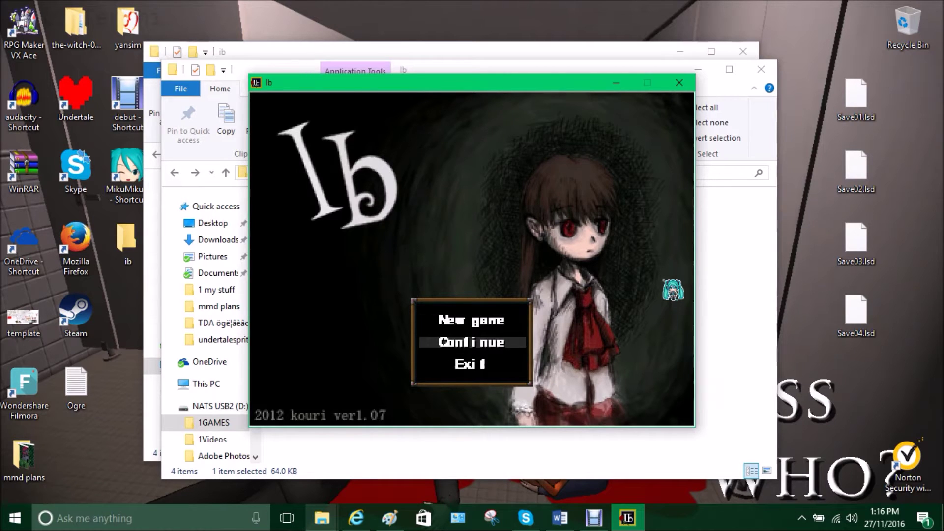
pyautogui.press('Up')
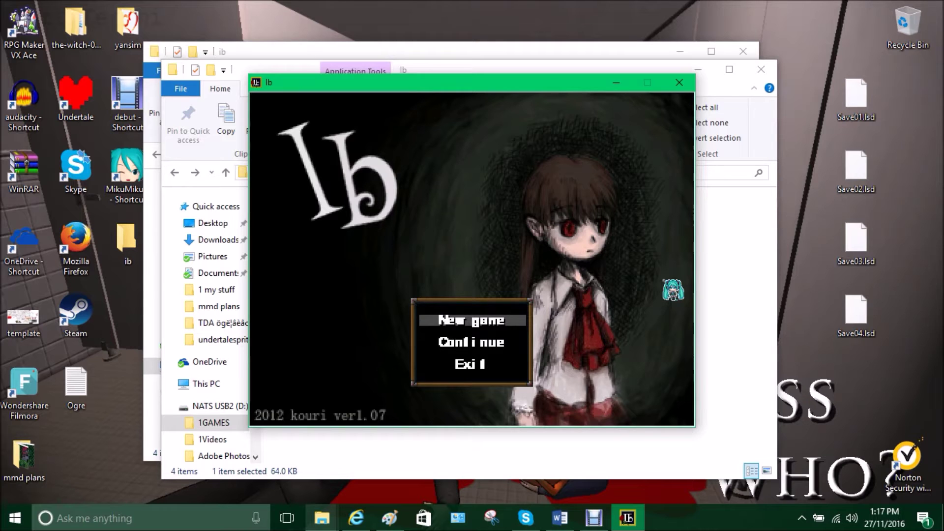
pyautogui.press('F4')
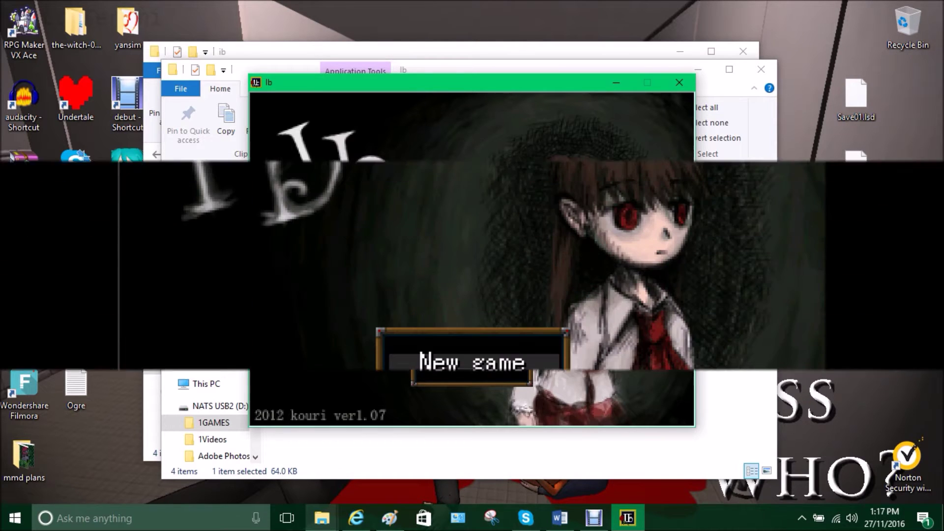
pyautogui.press('F4')
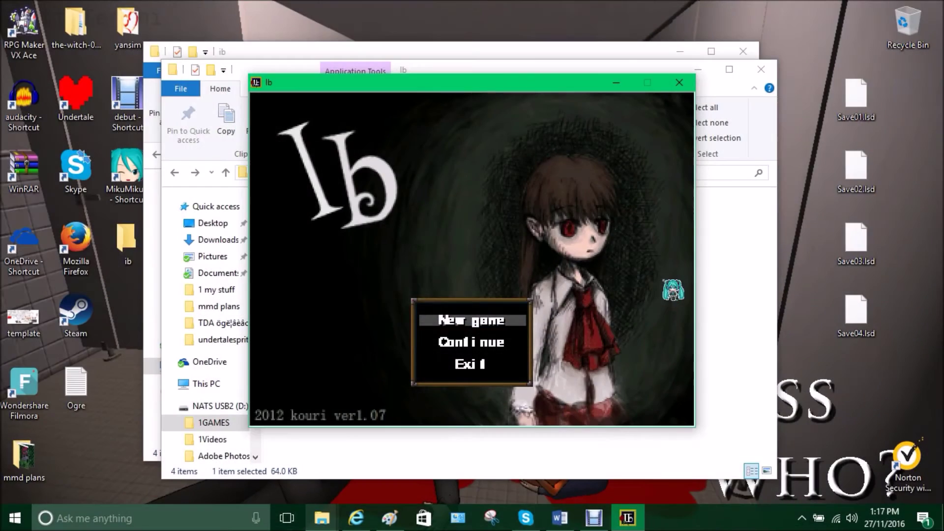
# Continue the game by loading an existing save file.
pyautogui.press('Down')
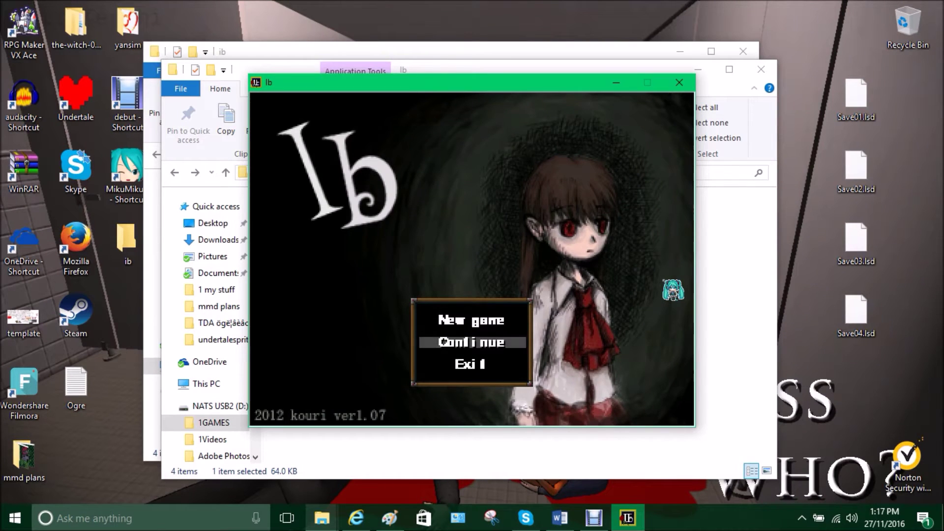
pyautogui.press('Return')
pyautogui.press('Up')
pyautogui.press('Up')
pyautogui.press('Return')
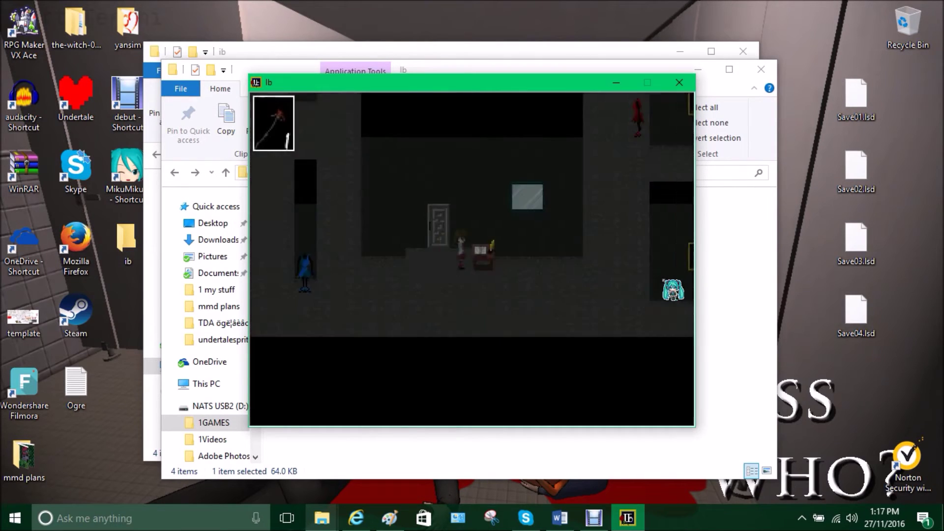
# View the save file screen at the book on the small table and leave it without saving.
pyautogui.press('Left')
pyautogui.press('Right')
pyautogui.press('Right')
pyautogui.press('Return')
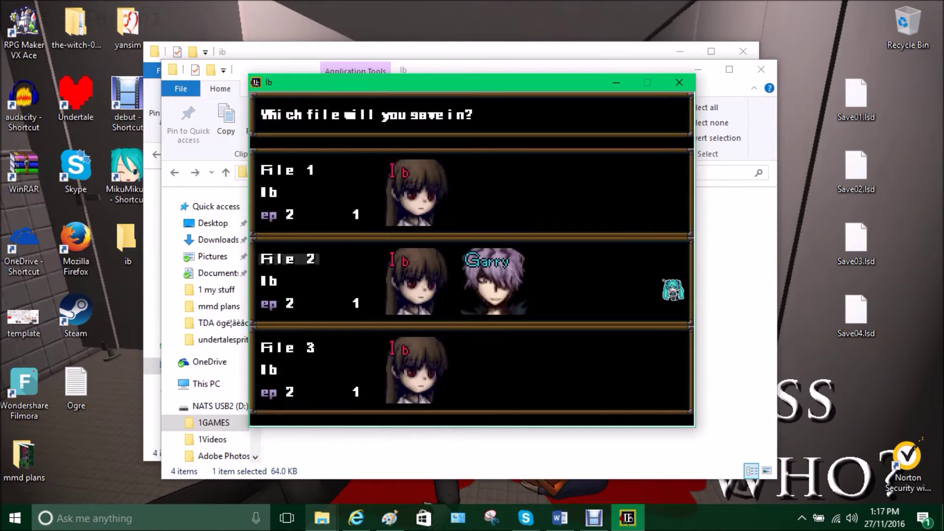
pyautogui.press('Escape')
# Walk through the nearby corridor, return to the gray door beside the table and unlock it with the Gray Key.
pyautogui.press('Down')
pyautogui.press('Right')
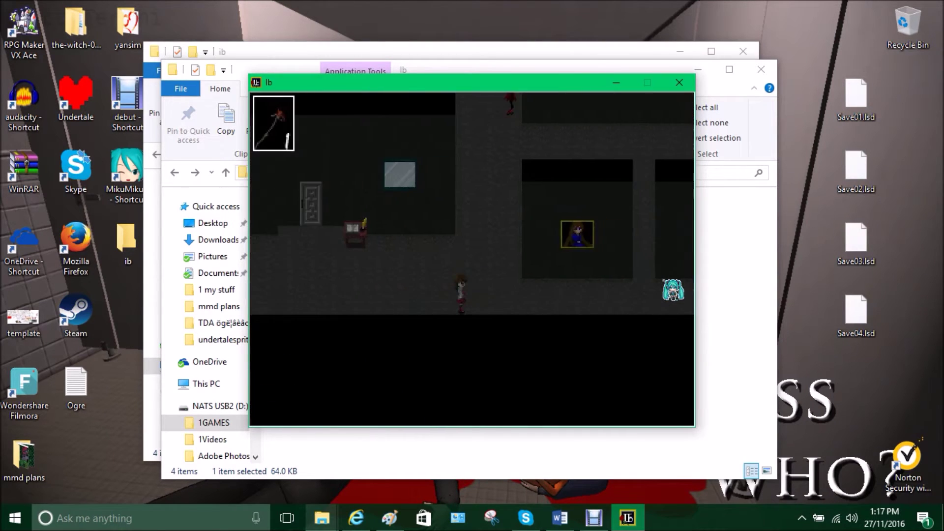
pyautogui.press('Up')
pyautogui.press('Down')
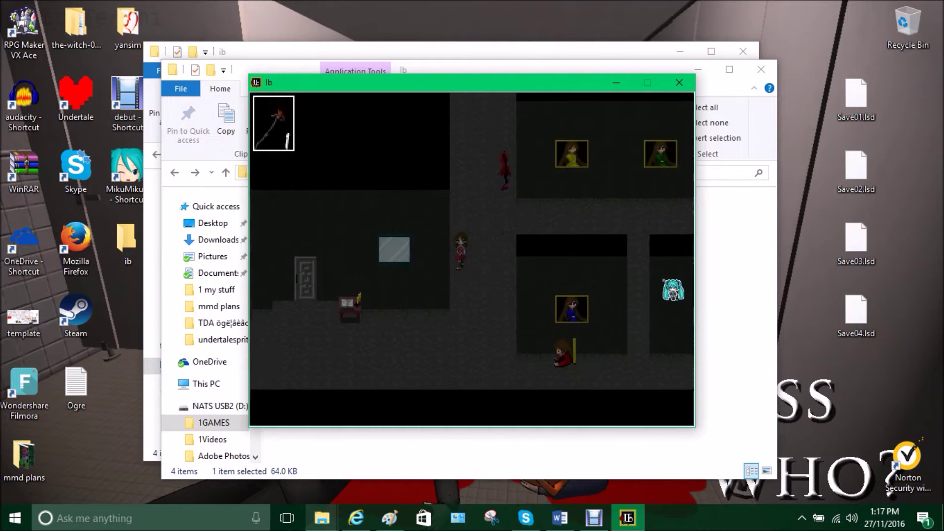
pyautogui.press('Left')
pyautogui.press('Left')
pyautogui.press('Up')
pyautogui.press('Return')
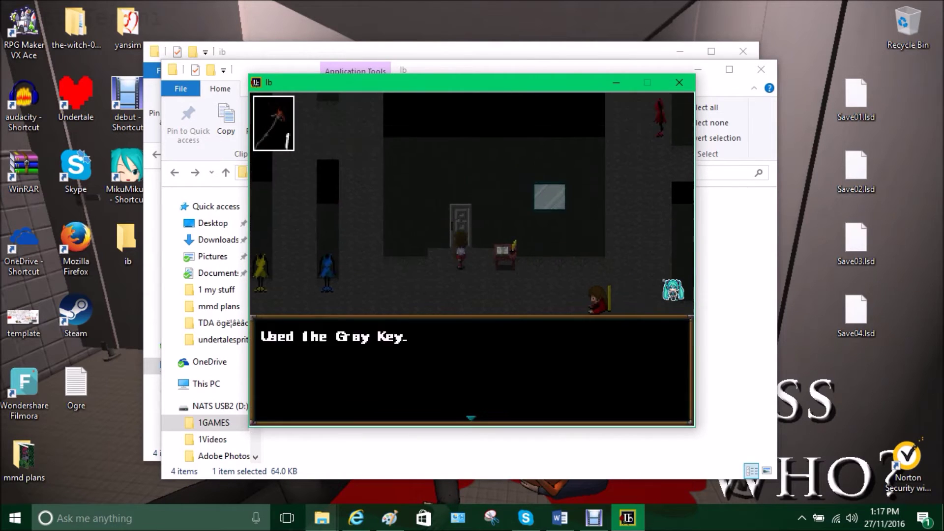
pyautogui.press('Return')
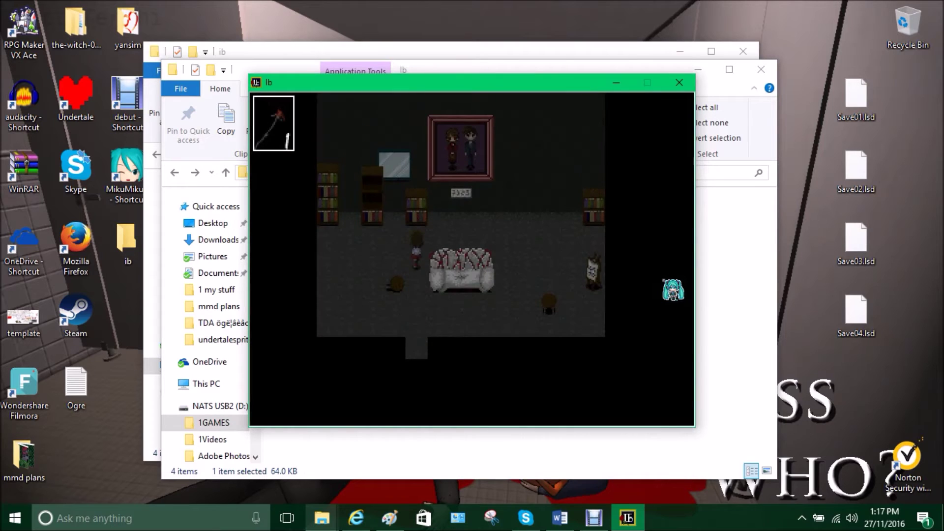
# Inspect the empty bookshelf in the sofa room to bring up its dialogue, and close the game.
pyautogui.press('Left')
pyautogui.press('Up')
pyautogui.press('Return')
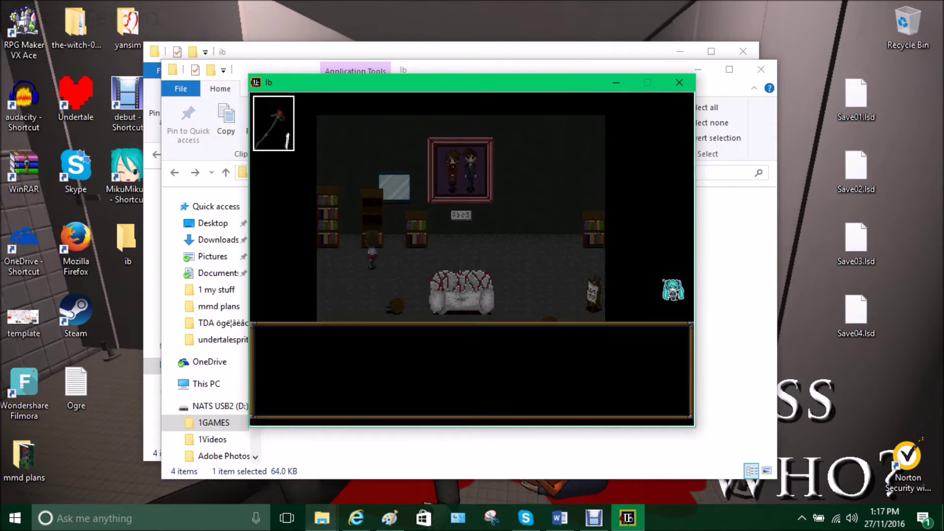
pyautogui.press('Return')
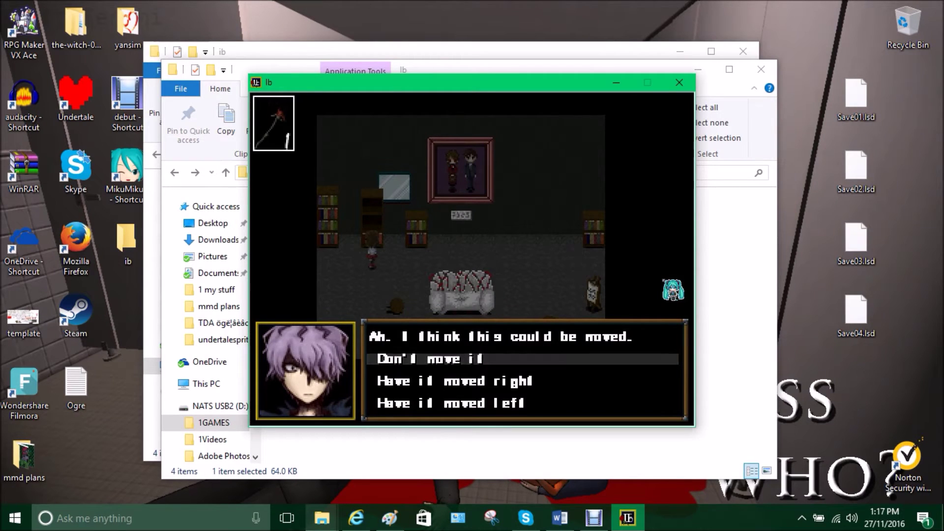
pyautogui.click(681, 84)
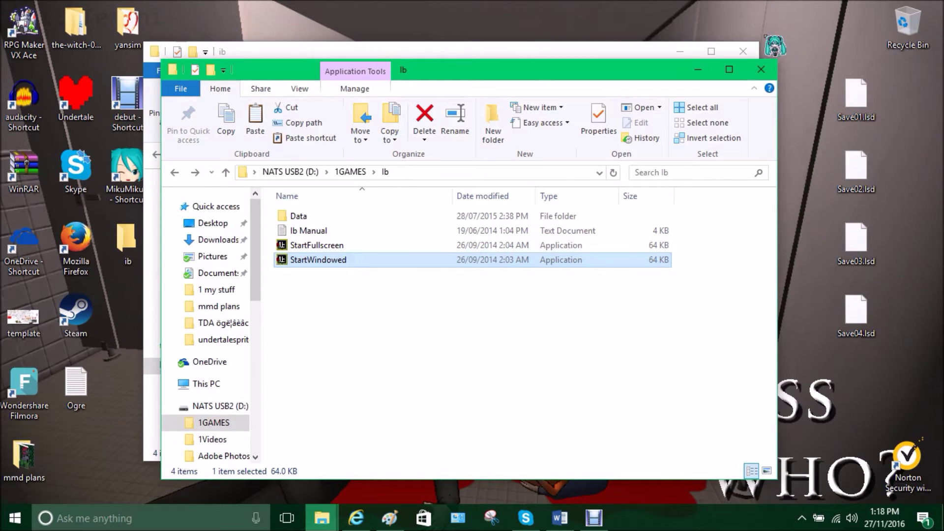
# Minimize the USB drive's Ib folder and launch StartWindowed from the ib folder on the Desktop.
pyautogui.click(698, 69)
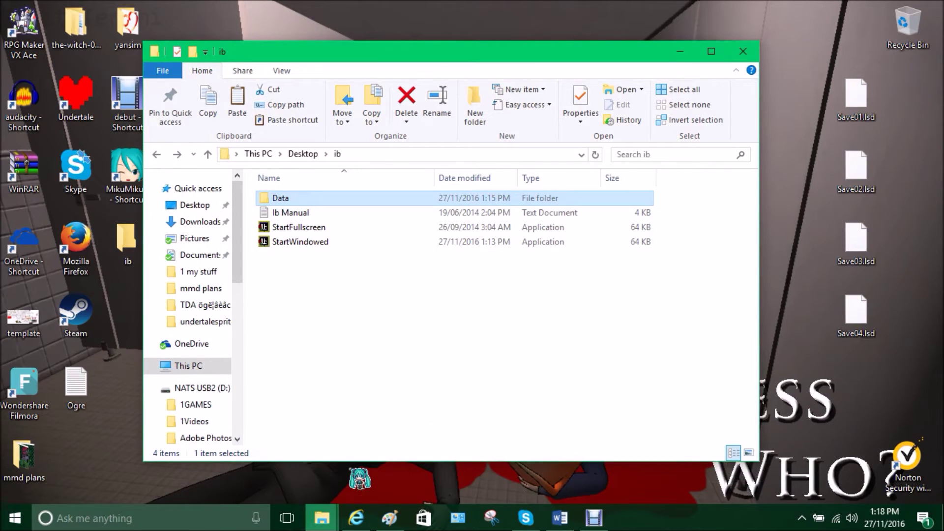
pyautogui.moveTo(324, 516)
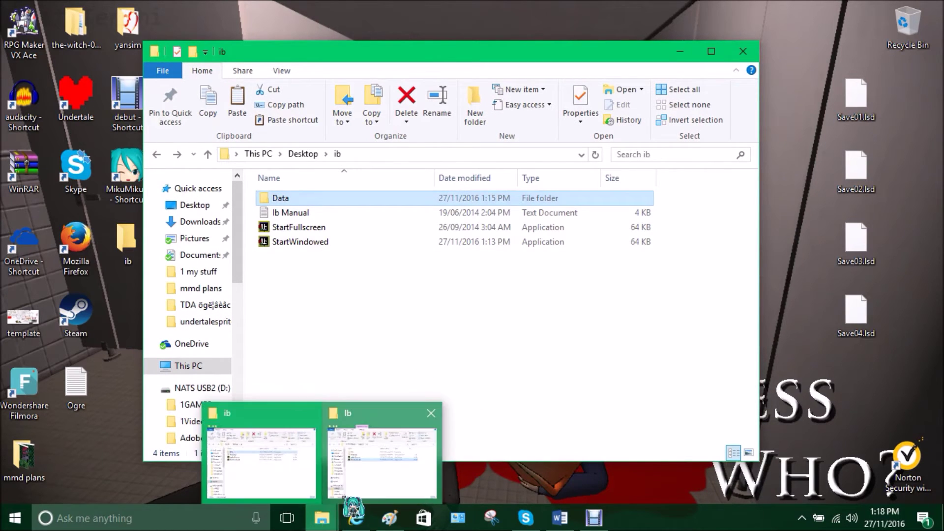
pyautogui.moveTo(375, 492)
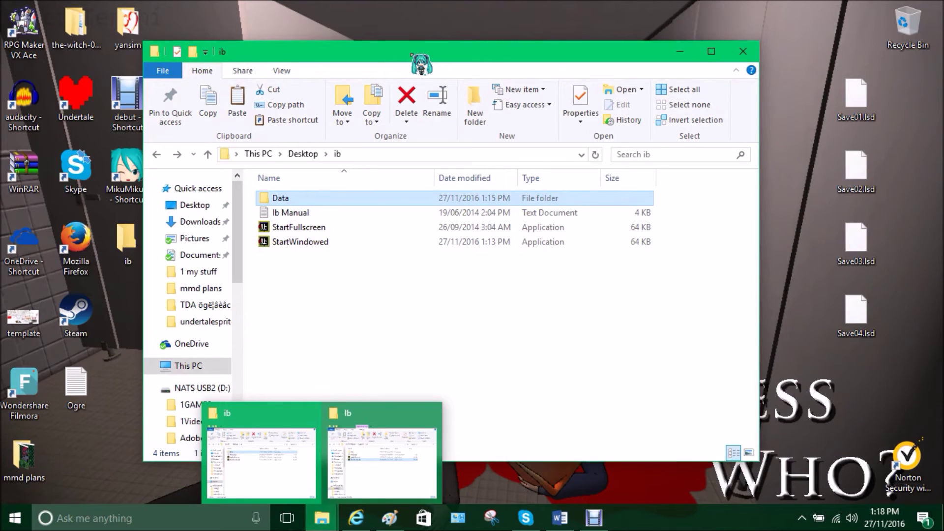
pyautogui.doubleClick(311, 242)
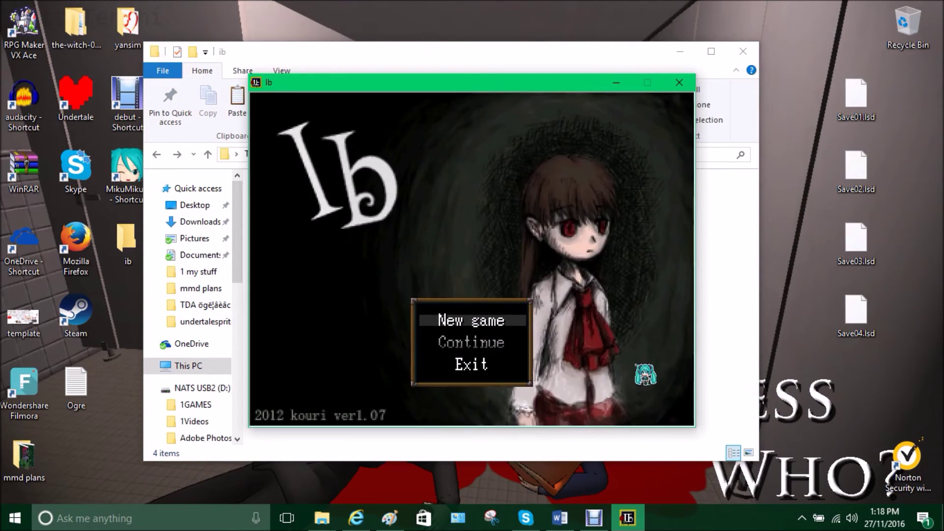
# Check the Continue entry on the newer copy's title menu and close the game.
pyautogui.press('Down')
pyautogui.press('Up')
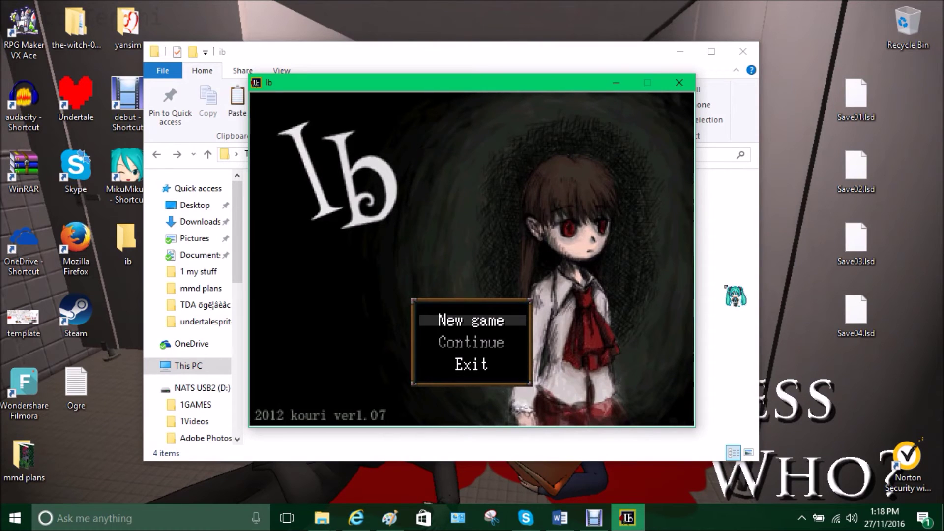
pyautogui.press('Down')
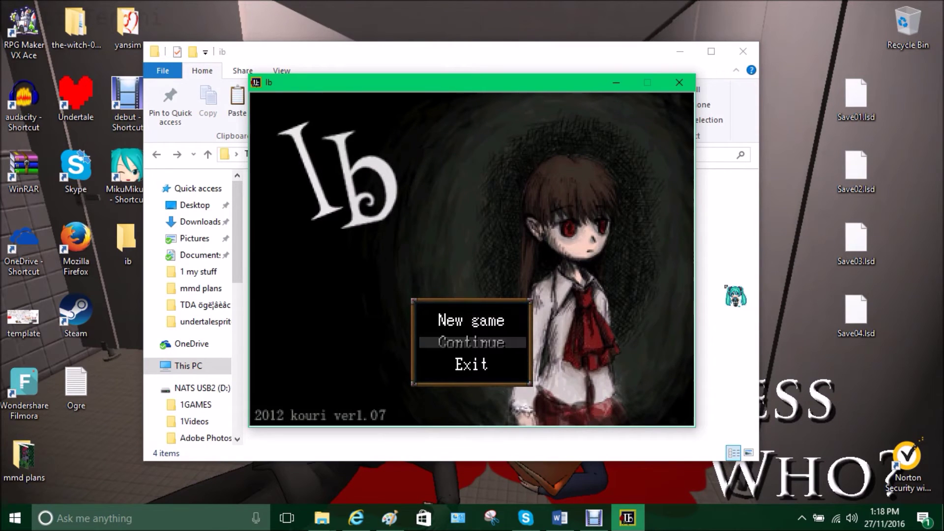
pyautogui.click(677, 88)
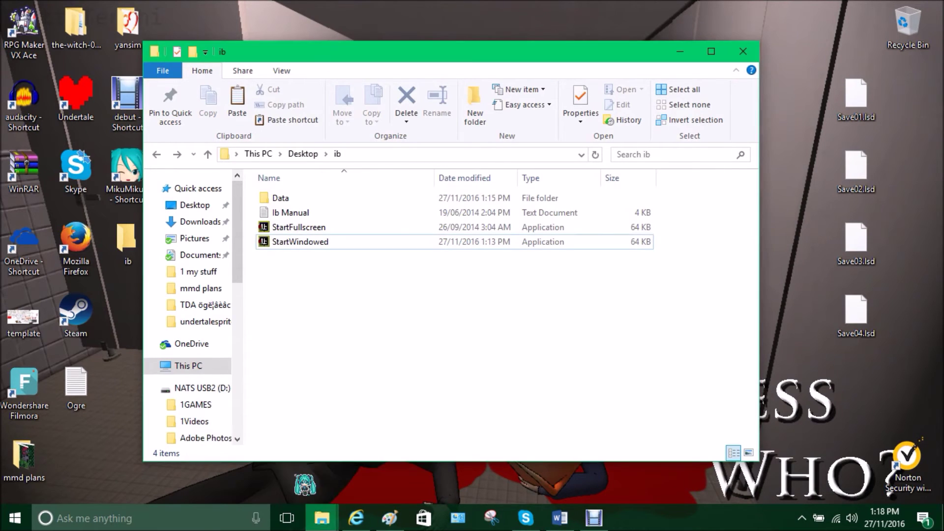
# Locate and select Save01.lsd to Save04.lsd in the Data folder of the USB drive's Ib folder, and close that window.
pyautogui.click(380, 488)
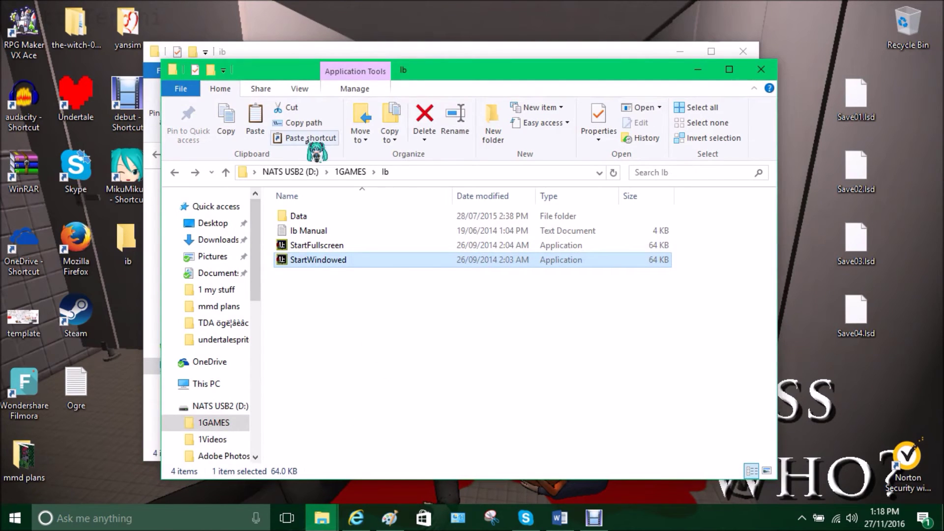
pyautogui.click(312, 218)
pyautogui.doubleClick(310, 217)
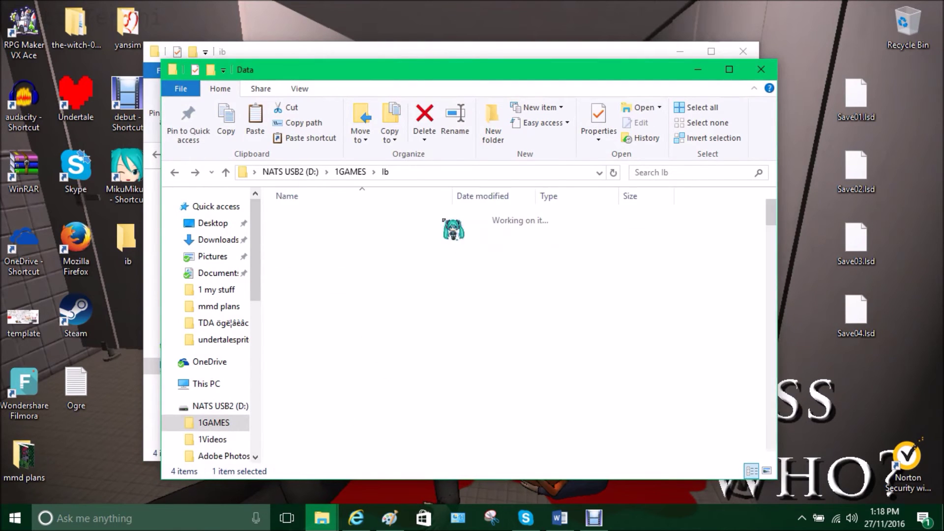
pyautogui.moveTo(771, 216); pyautogui.dragTo(771, 437)
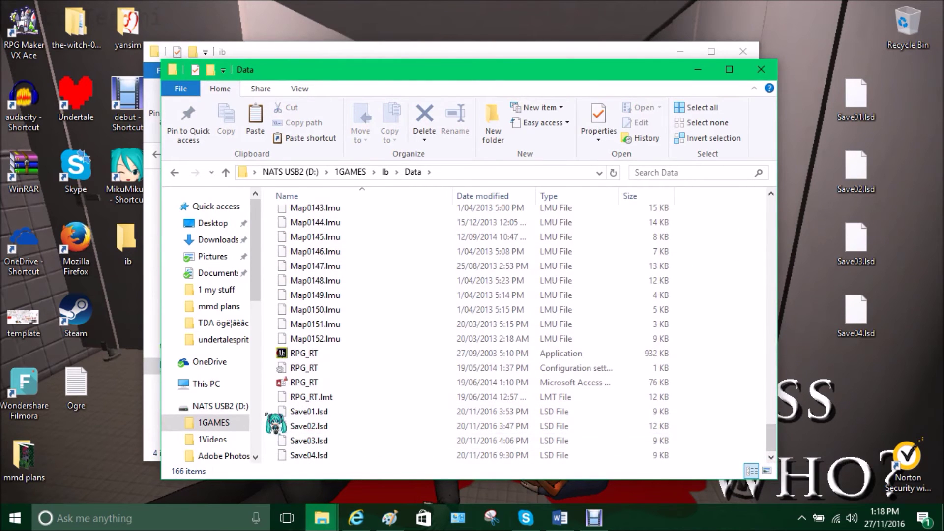
pyautogui.moveTo(277, 409); pyautogui.dragTo(342, 459)
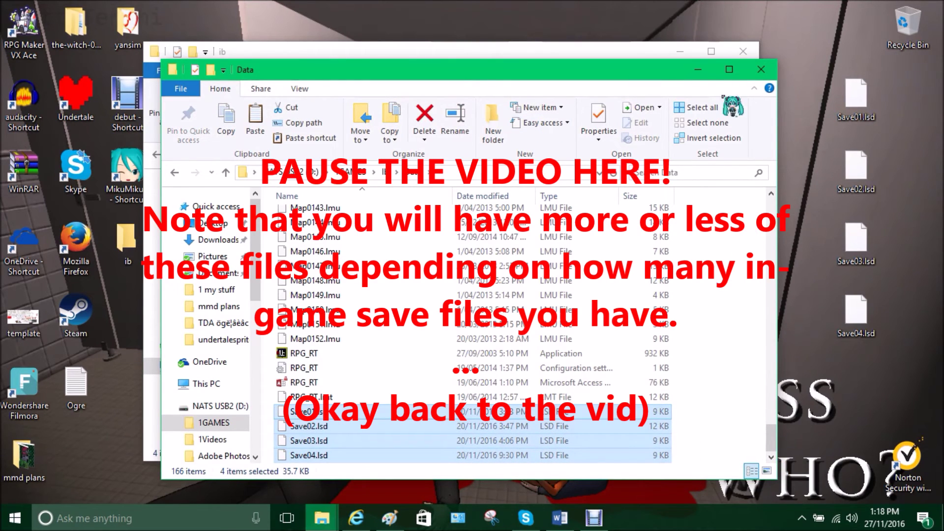
pyautogui.click(761, 70)
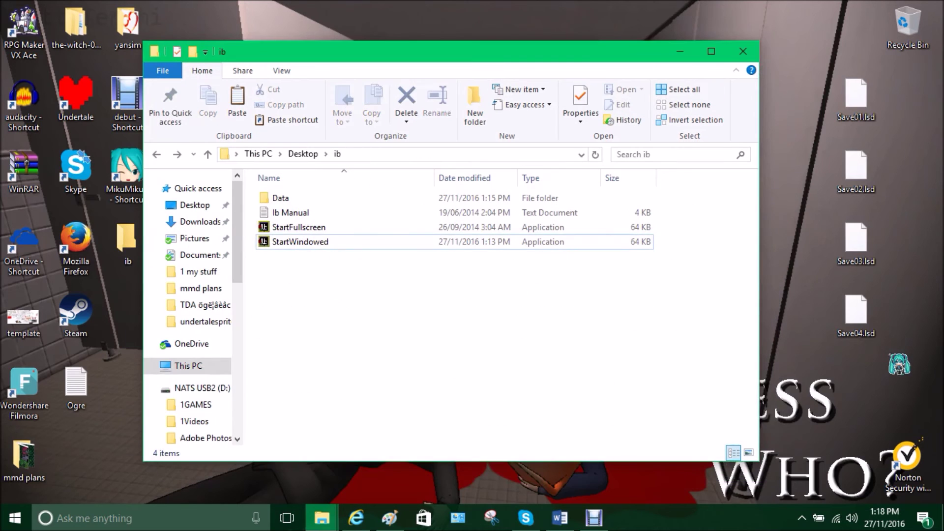
# Move Save01.lsd to Save04.lsd from the desktop into the ib folder's Data folder and leave that folder.
pyautogui.click(281, 200)
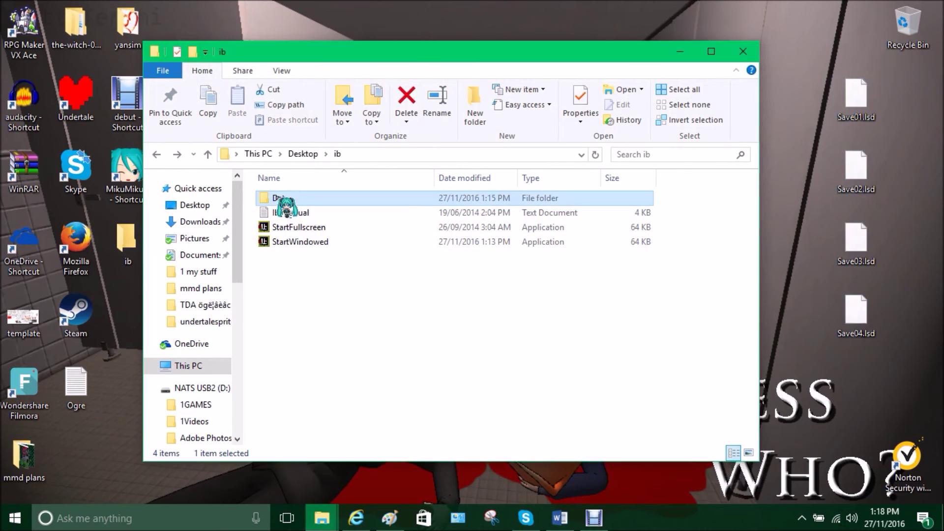
pyautogui.doubleClick(284, 202)
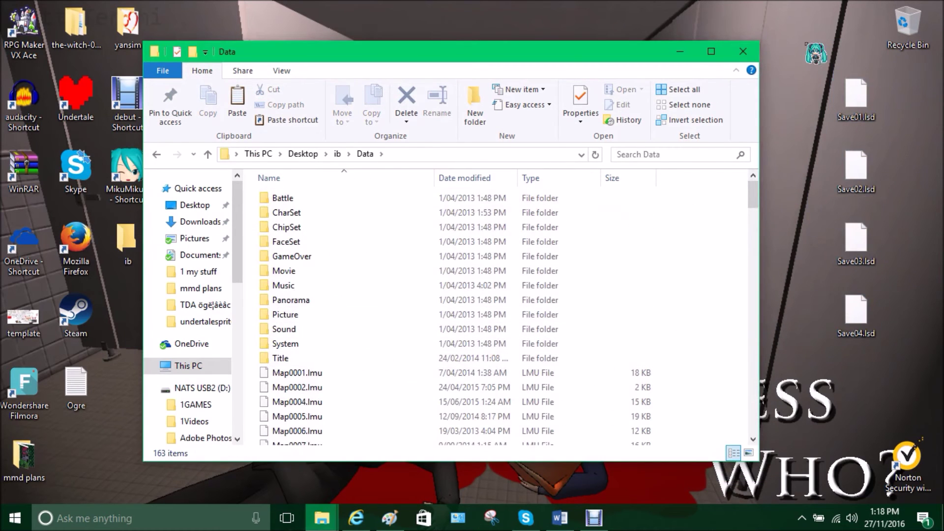
pyautogui.moveTo(856, 315); pyautogui.dragTo(711, 308)
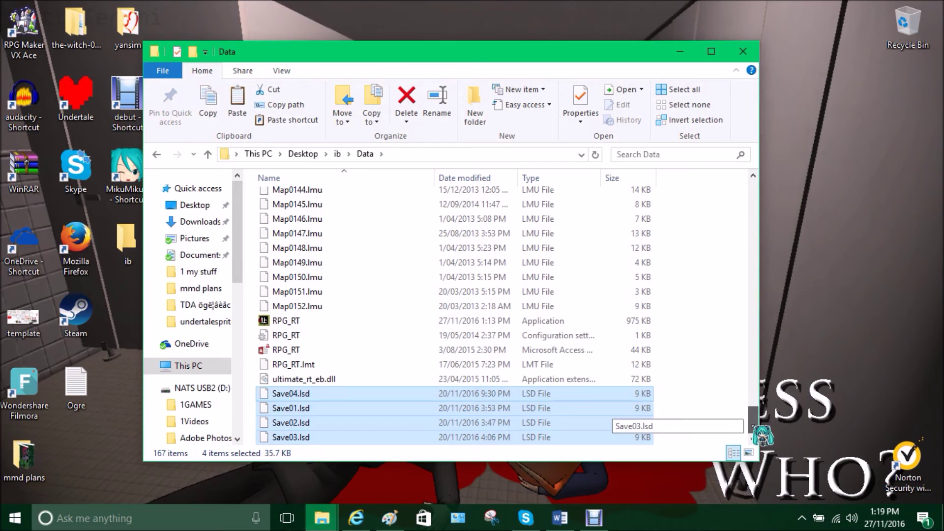
pyautogui.click(157, 154)
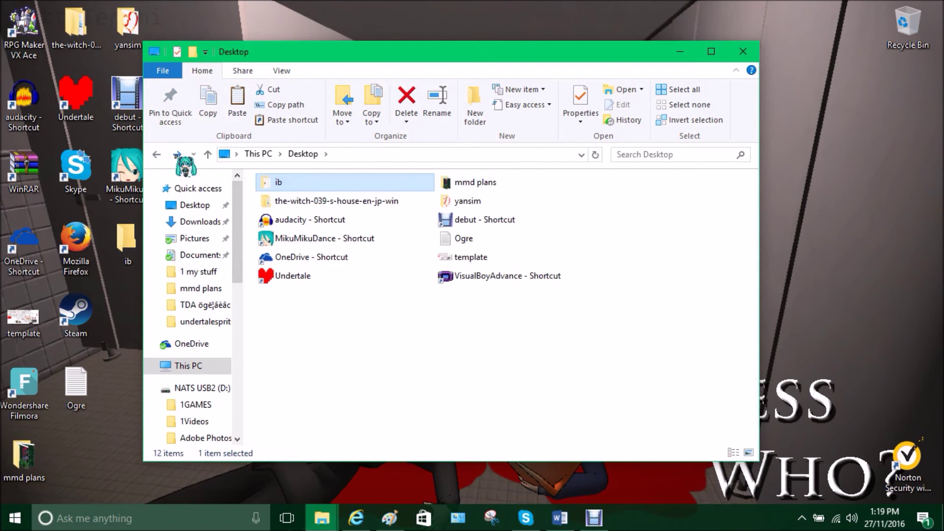
# Launch the newer Ib copy from the ib folder on the Desktop and open its Continue screen.
pyautogui.doubleClick(277, 186)
pyautogui.doubleClick(331, 243)
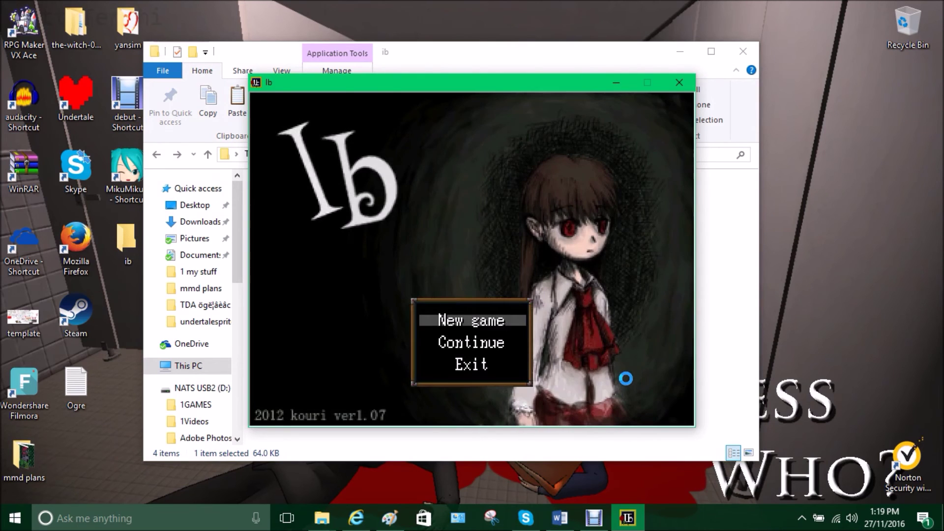
pyautogui.press('Down')
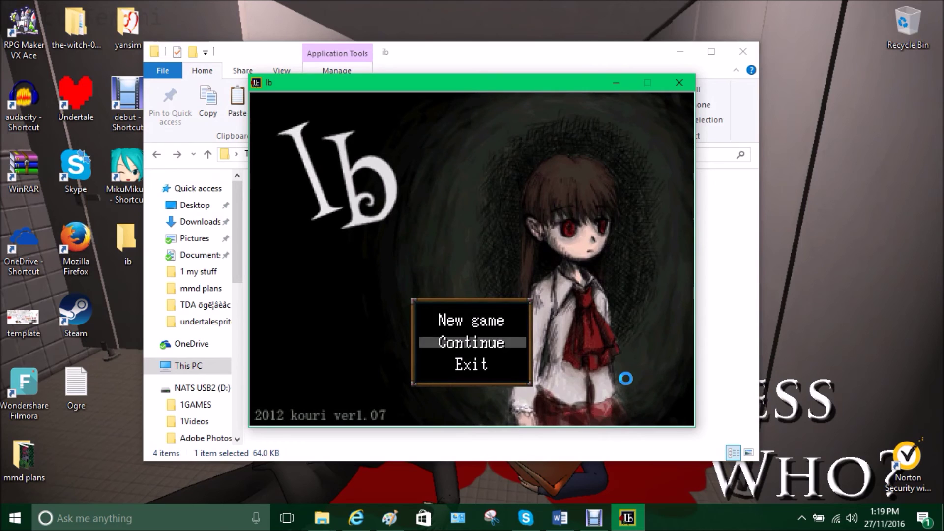
pyautogui.press('Return')
# Examine the transferred save slots File 1 to File 4 on the load screen, and close the game.
pyautogui.press('Up')
pyautogui.press('Up')
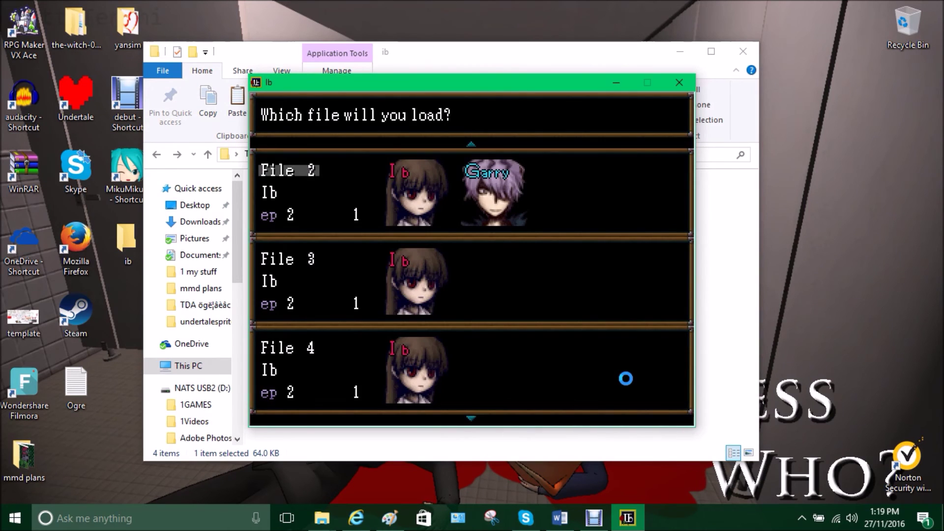
pyautogui.press('Up')
pyautogui.press('Down')
pyautogui.press('Down')
pyautogui.press('Down')
pyautogui.press('Down')
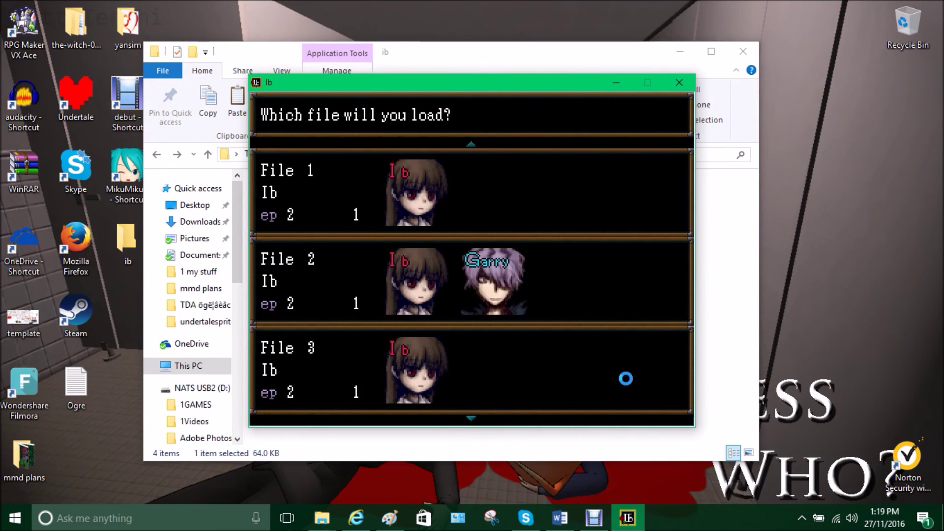
pyautogui.press('Up')
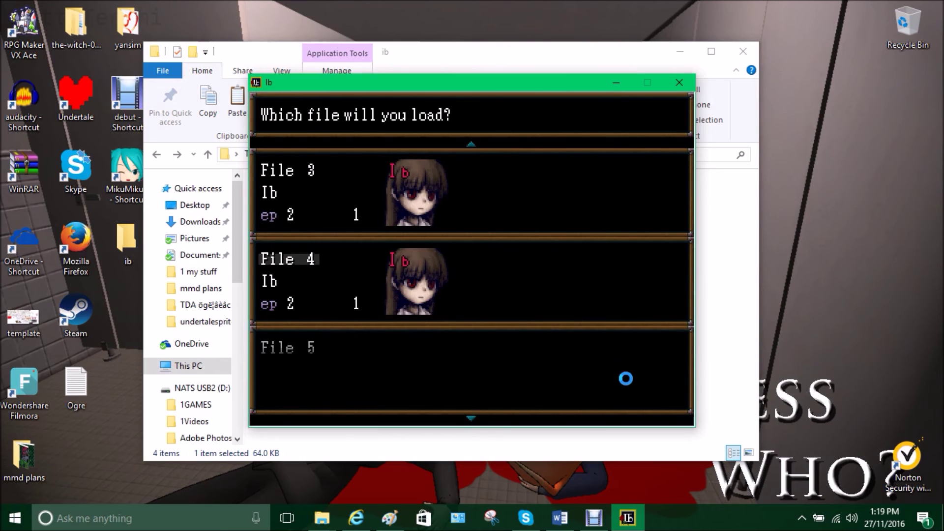
pyautogui.press('Up')
pyautogui.press('Up')
pyautogui.press('Up')
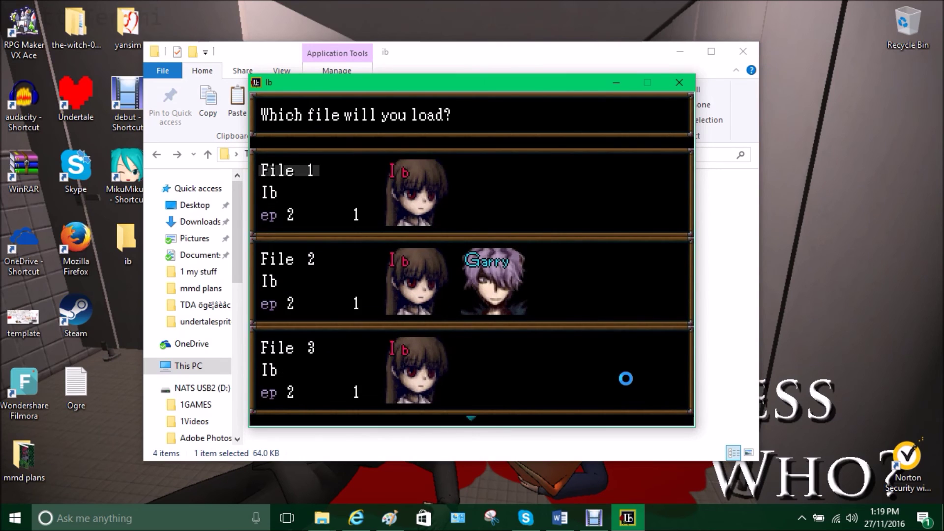
pyautogui.click(680, 82)
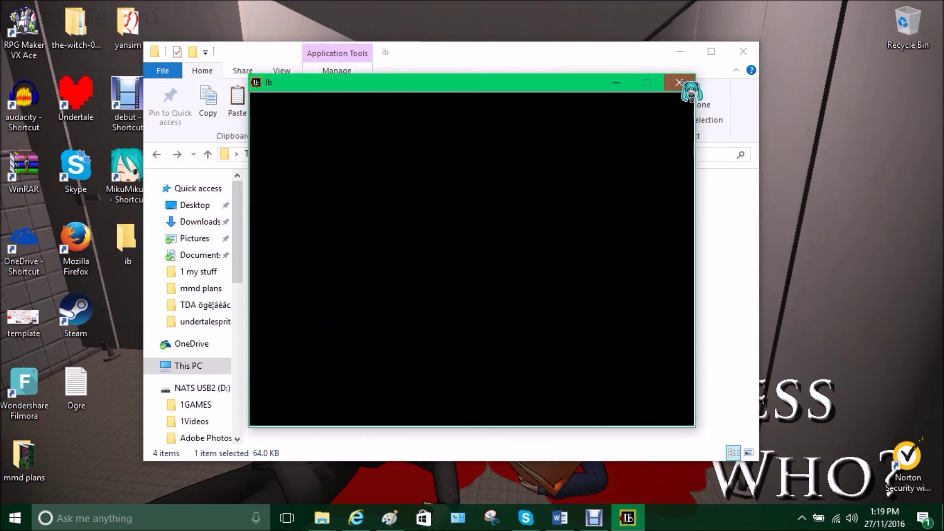